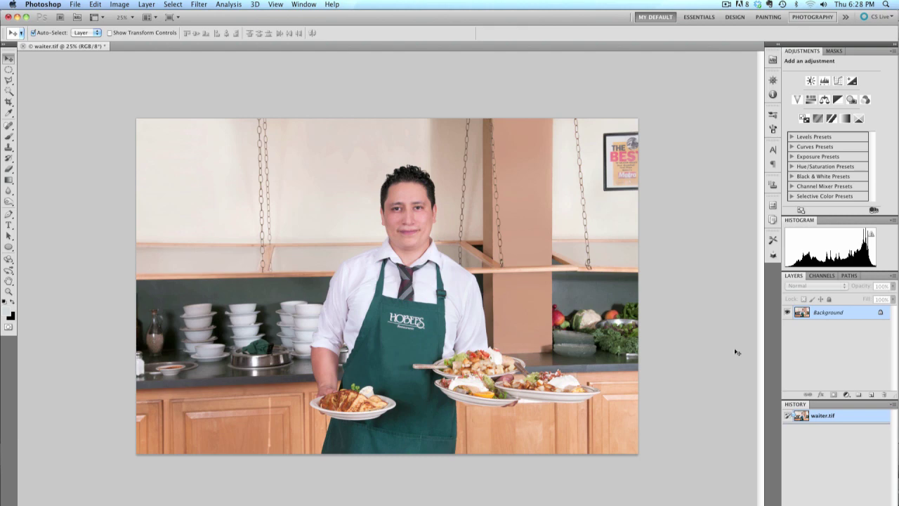
Step: Duplicate the photo onto a new layer and rename it 'cleanup'
key(ctrl+j)
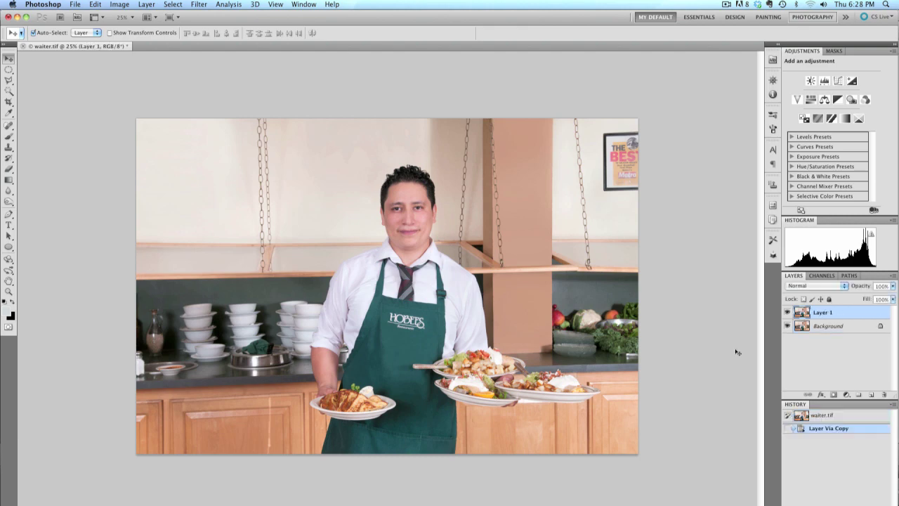
double_click(818, 315)
text(cleanup)
key(Return)
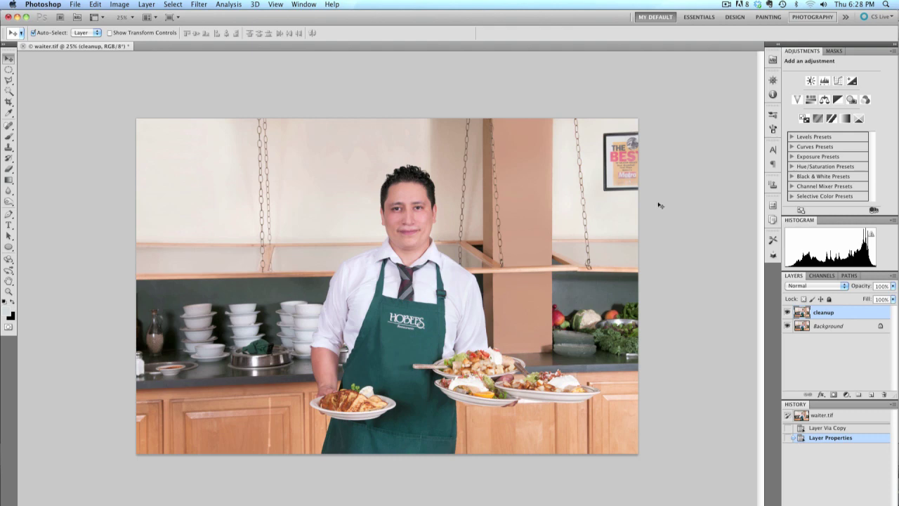
key(l)
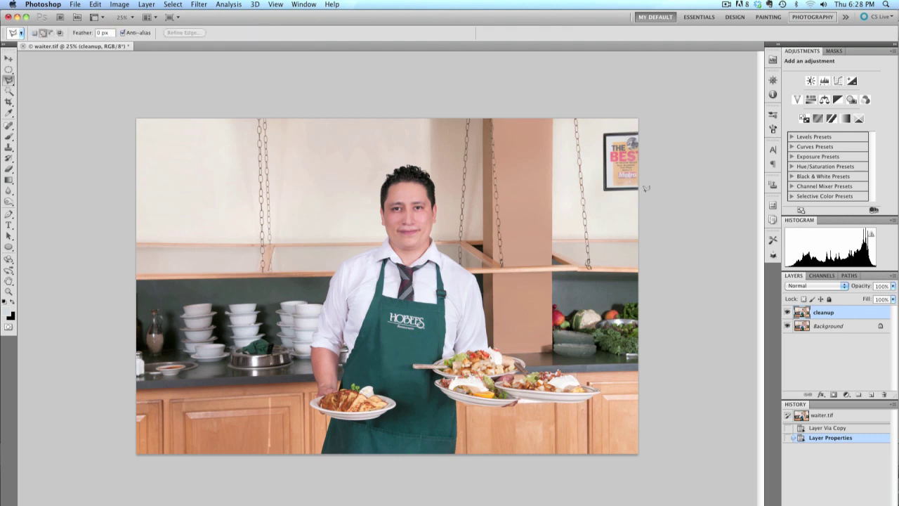
Step: Outline the framed poster on the right wall with a polygonal selection
key(f)
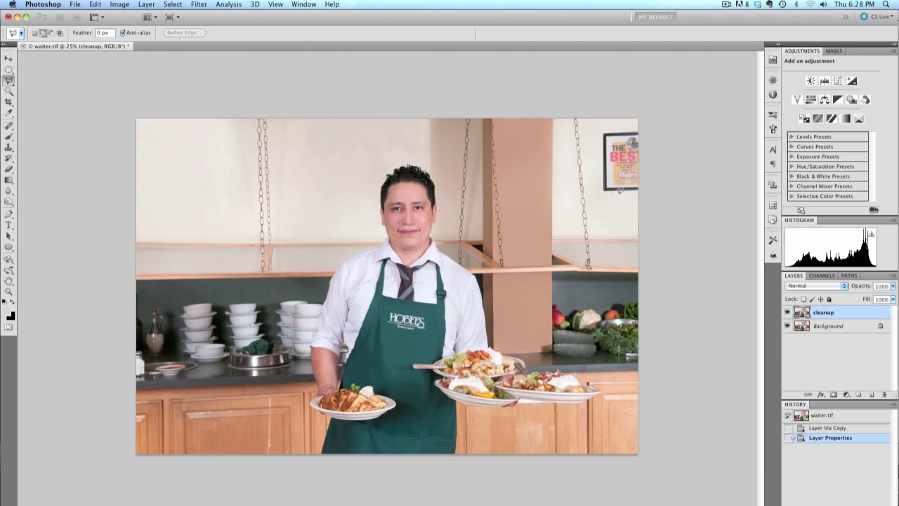
click(642, 190)
click(642, 125)
click(601, 131)
double_click(601, 191)
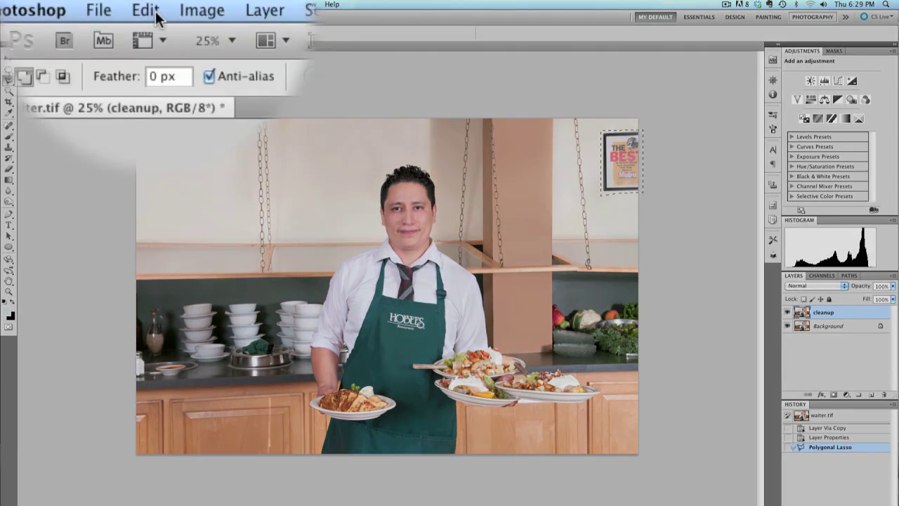
Step: Bring up the Fill dialog for the poster selection, set to Content-Aware
click(155, 10)
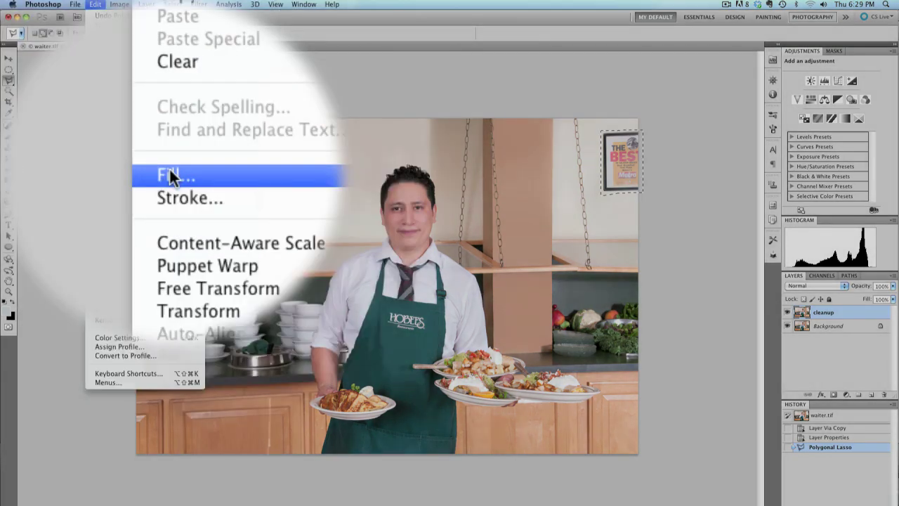
click(106, 160)
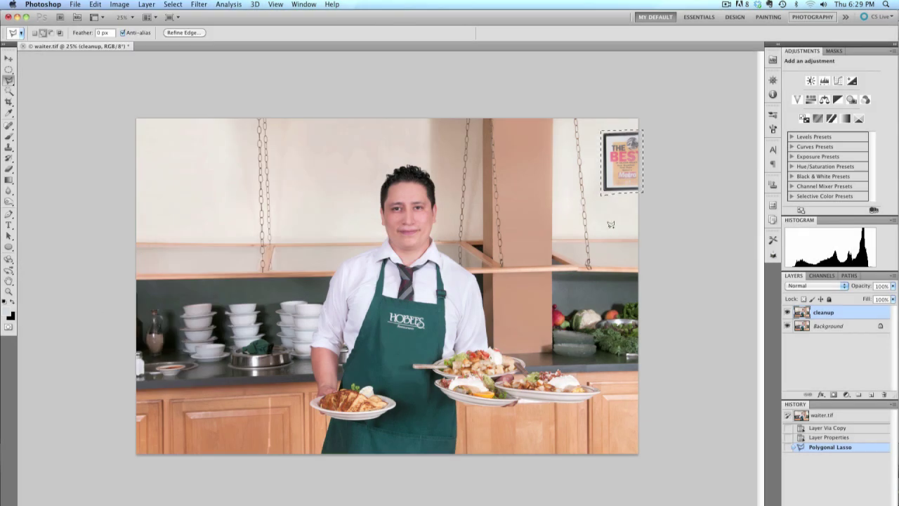
key(shift+BackSpace)
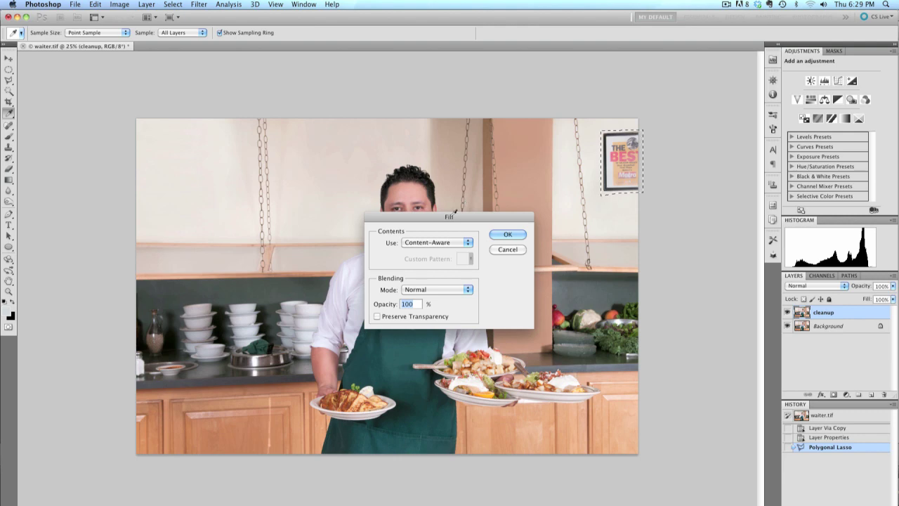
Step: Fill the poster selection with Content-Aware, then undo that fill
click(405, 246)
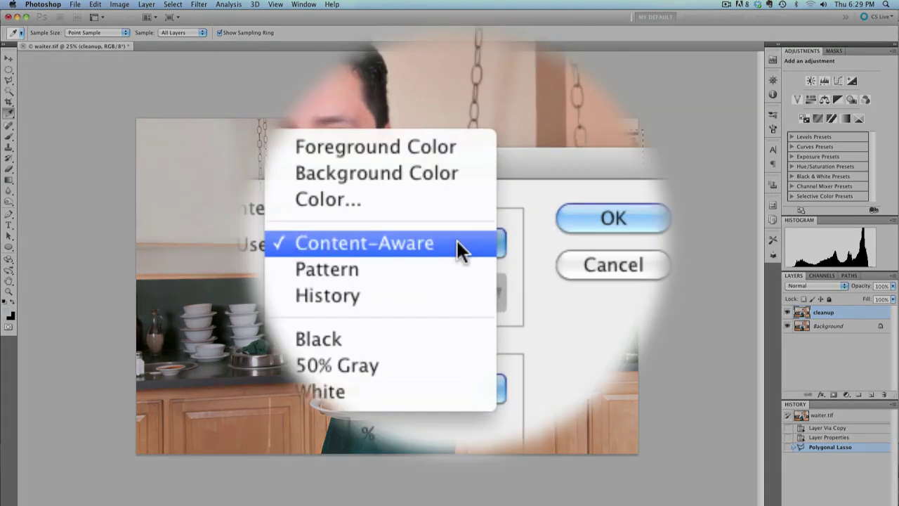
click(455, 238)
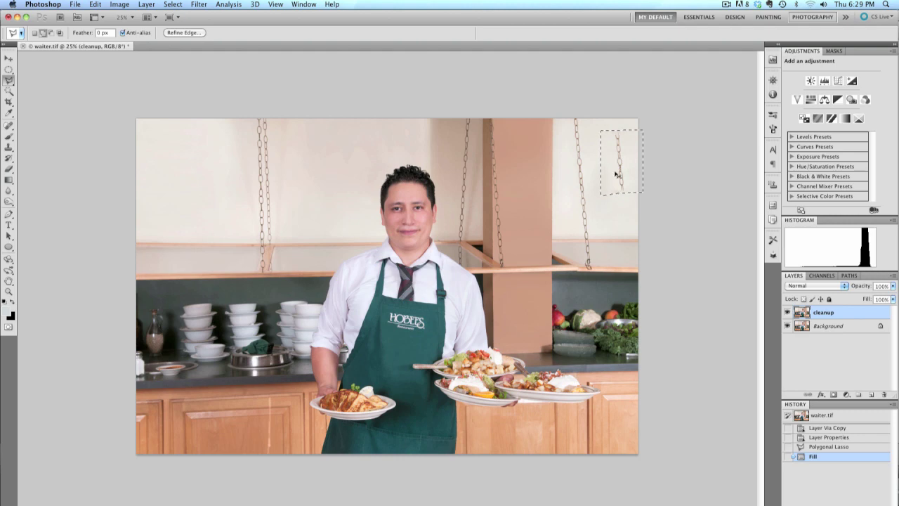
key(super+z)
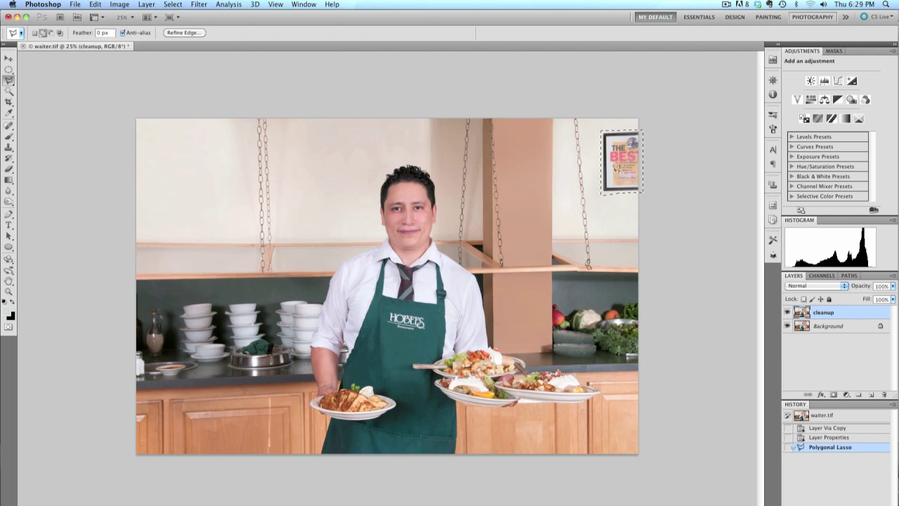
Step: Deselect, then draw a wider polygonal selection covering the top-right corner around the poster
key(super+d)
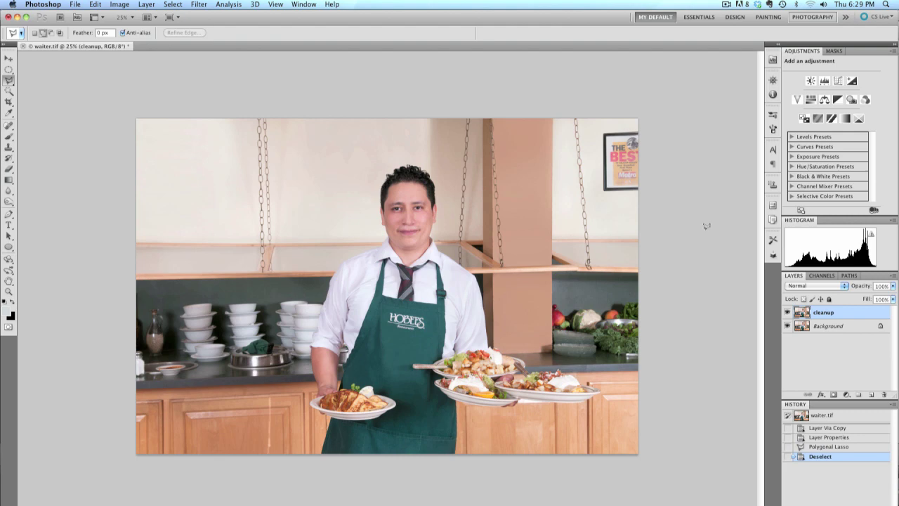
click(580, 111)
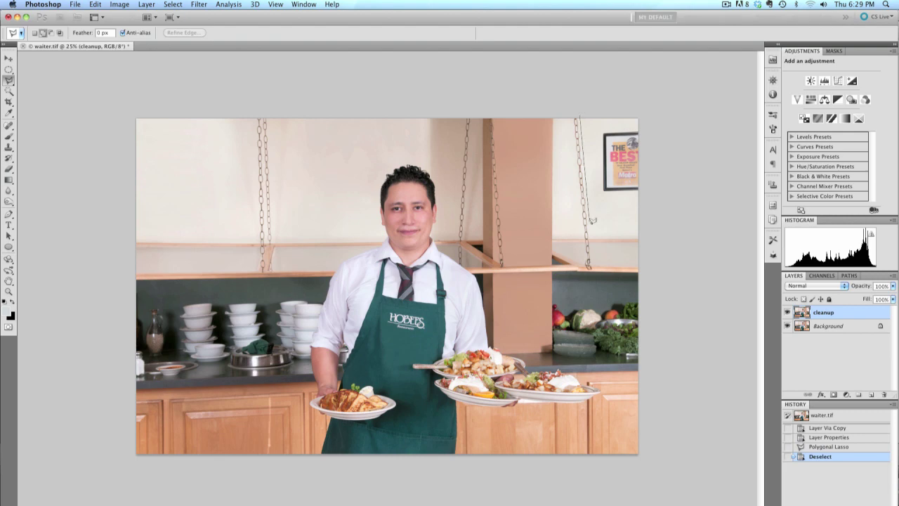
click(590, 228)
click(649, 227)
click(644, 110)
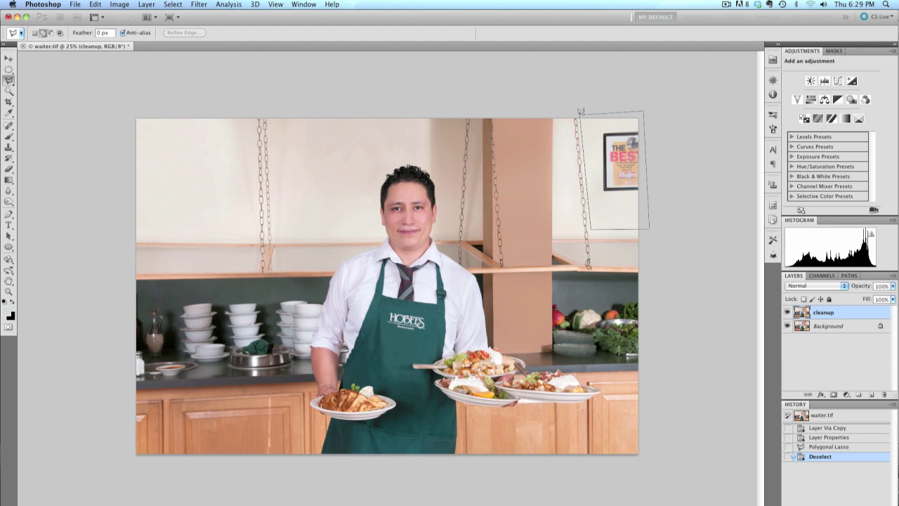
click(580, 111)
double_click(623, 108)
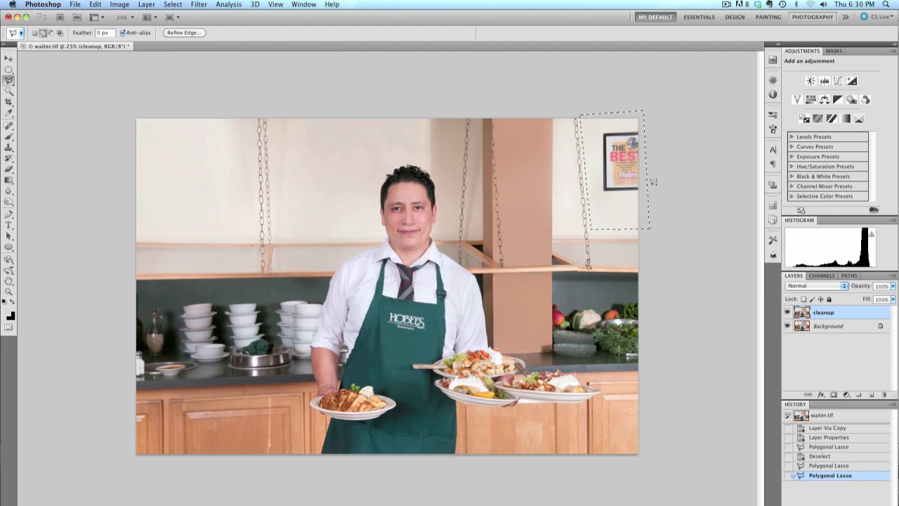
Step: Copy the corner to a new layer named 'picture', hiding the cleanup and Background layers
key(super+j)
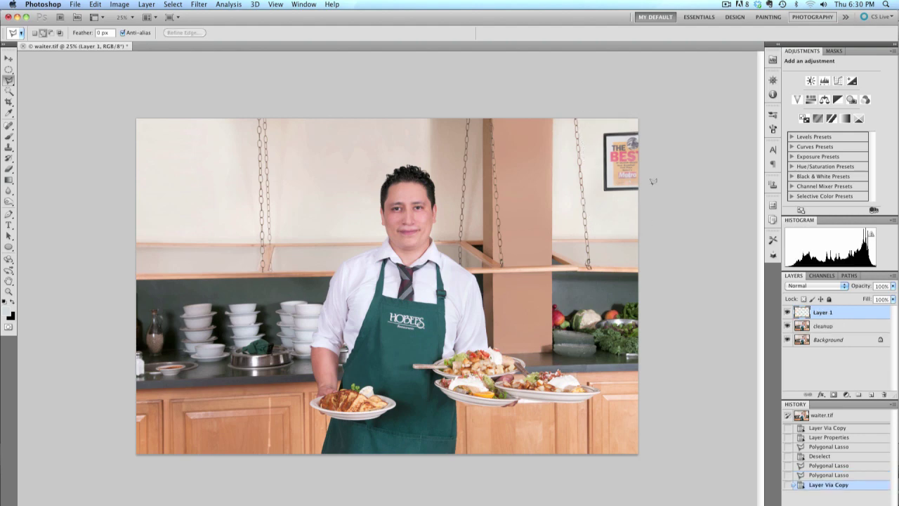
click(788, 326)
click(788, 339)
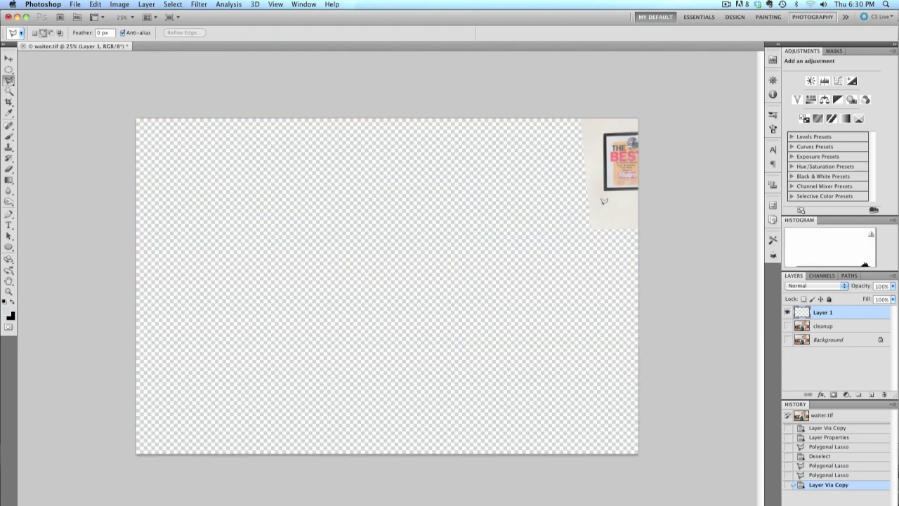
double_click(821, 313)
text(picture)
key(Return)
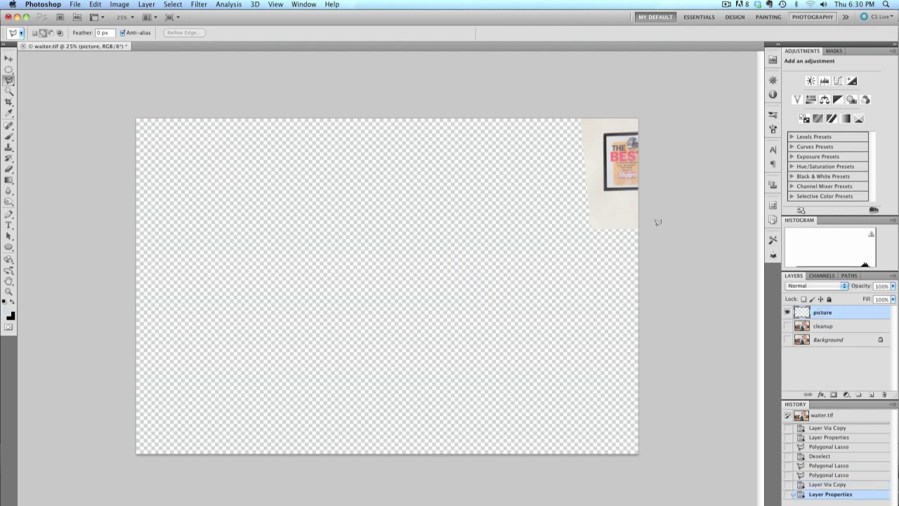
Step: Outline the framed poster on the picture layer with a polygonal selection
click(642, 125)
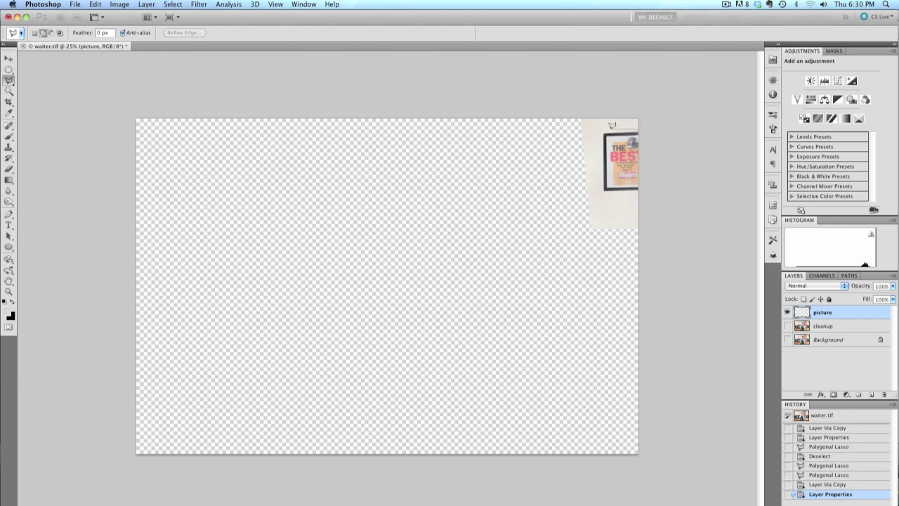
click(601, 130)
click(599, 191)
click(642, 189)
double_click(641, 129)
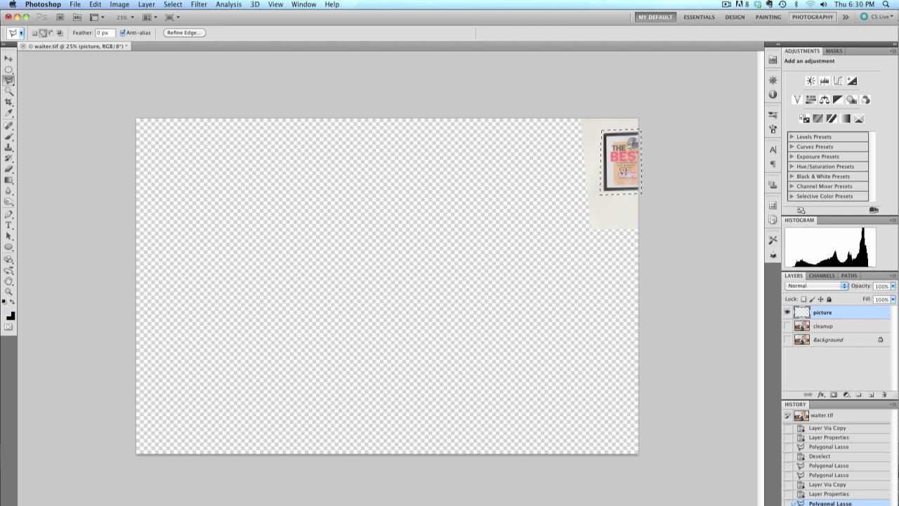
Step: Content-Aware fill the poster on the picture layer and show cleanup and Background again
key(shift+BackSpace)
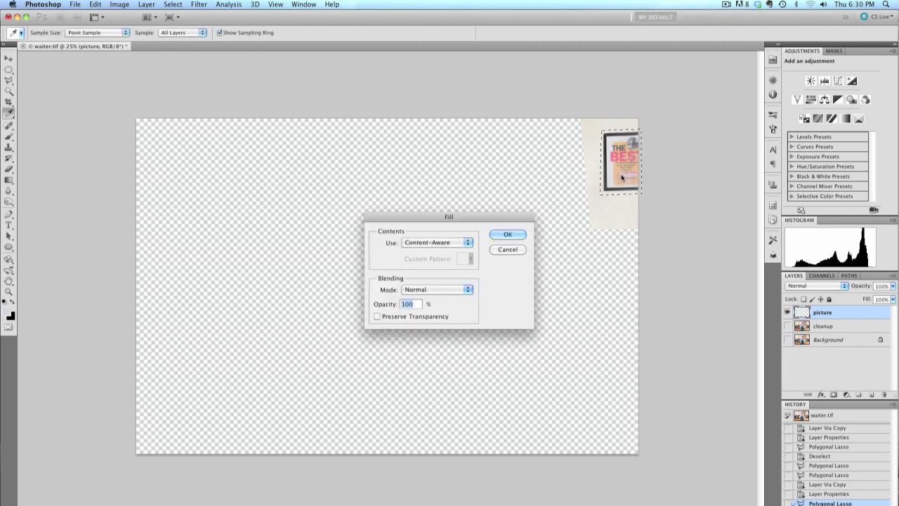
click(502, 238)
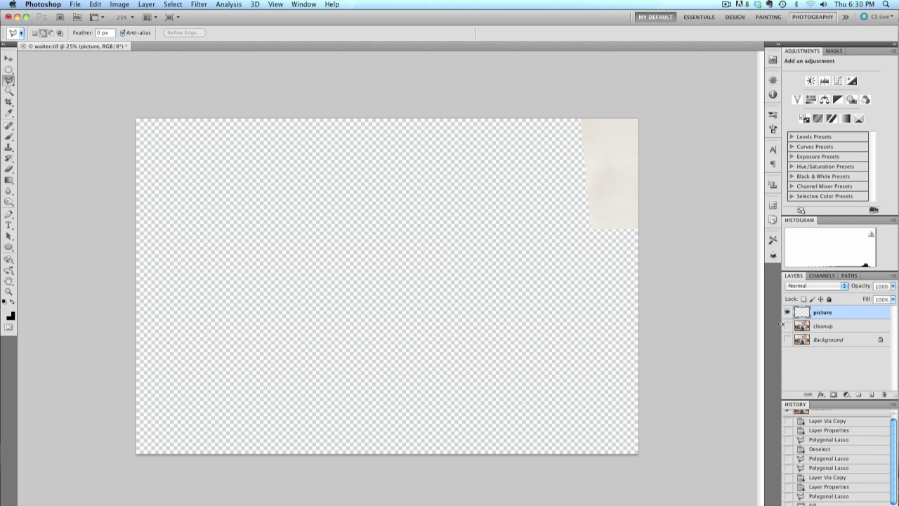
drag(786, 326, 786, 339)
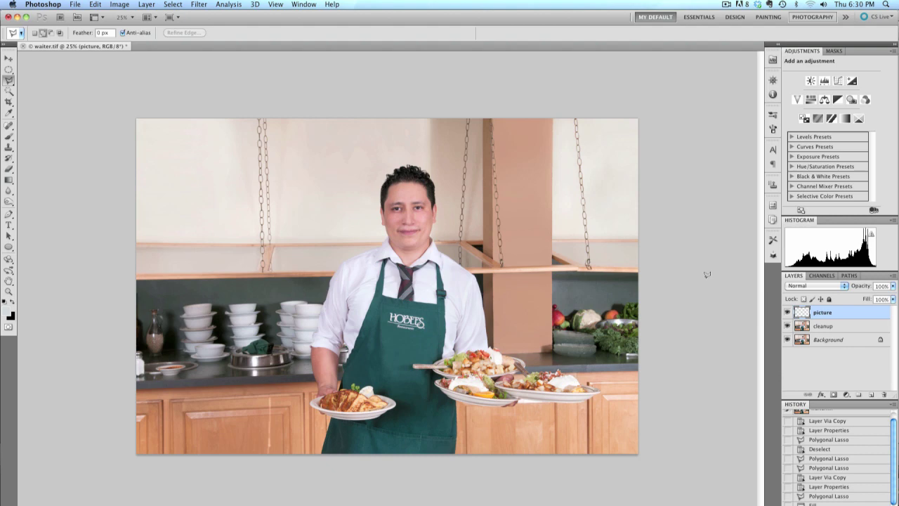
key(super+equal)
Step: Zoom in on the filled wall by the chain and spot-heal the leftover blotch
key(super+equal)
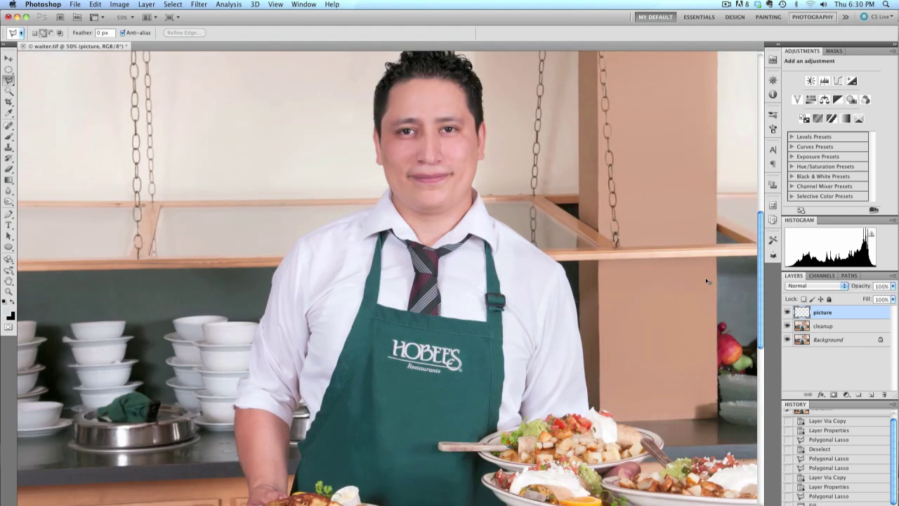
key(super+equal)
key(super+equal)
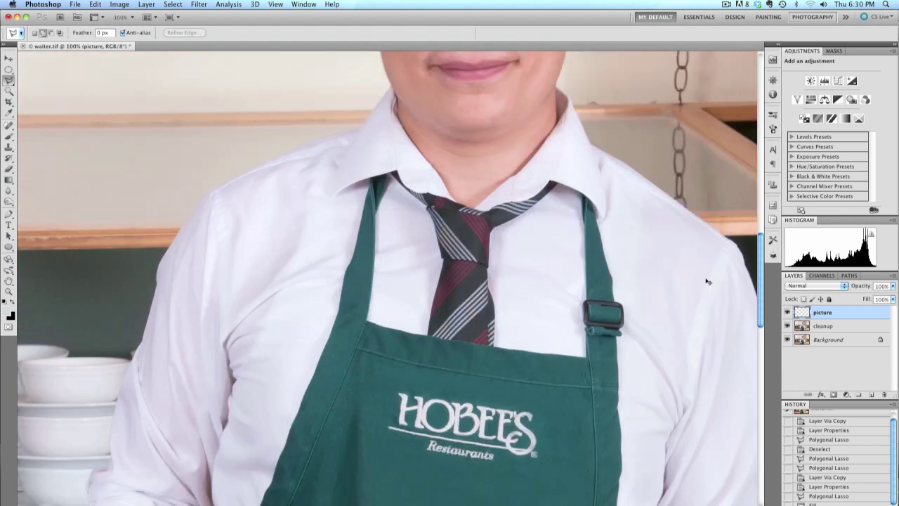
key(space)
drag(703, 218, 373, 380)
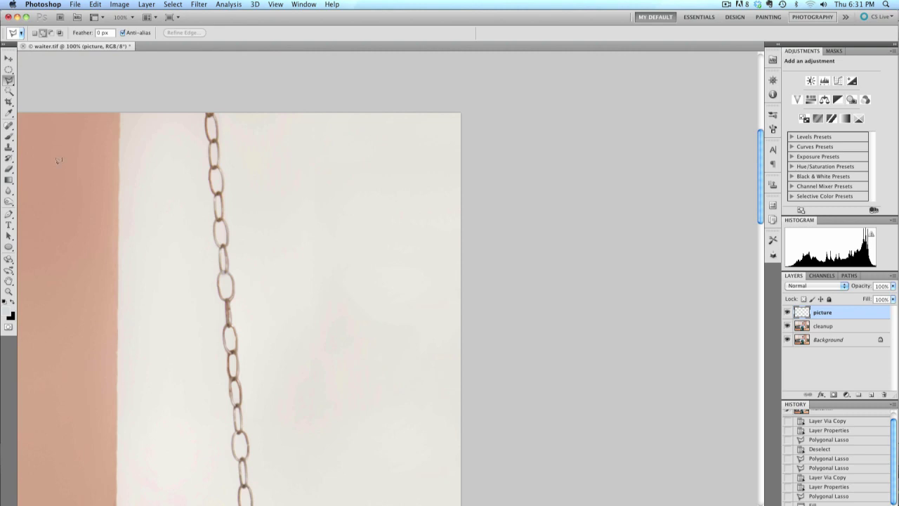
click(7, 127)
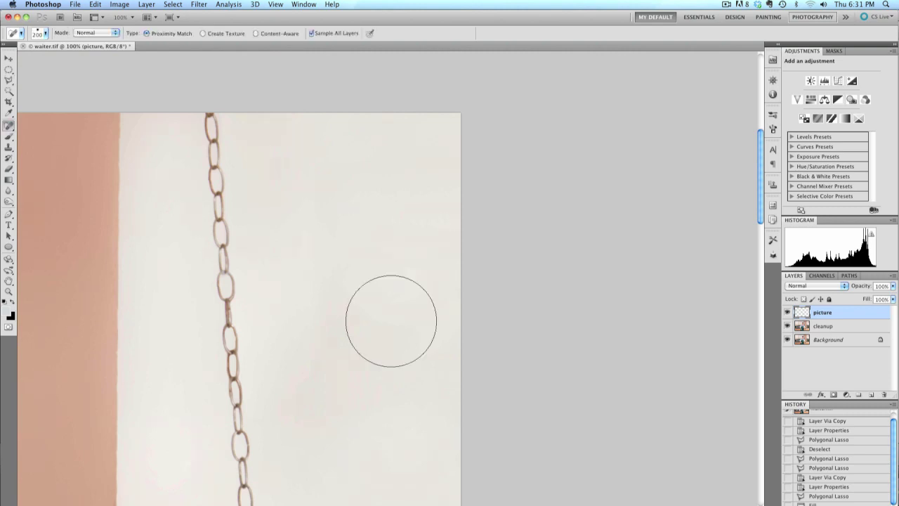
click(390, 321)
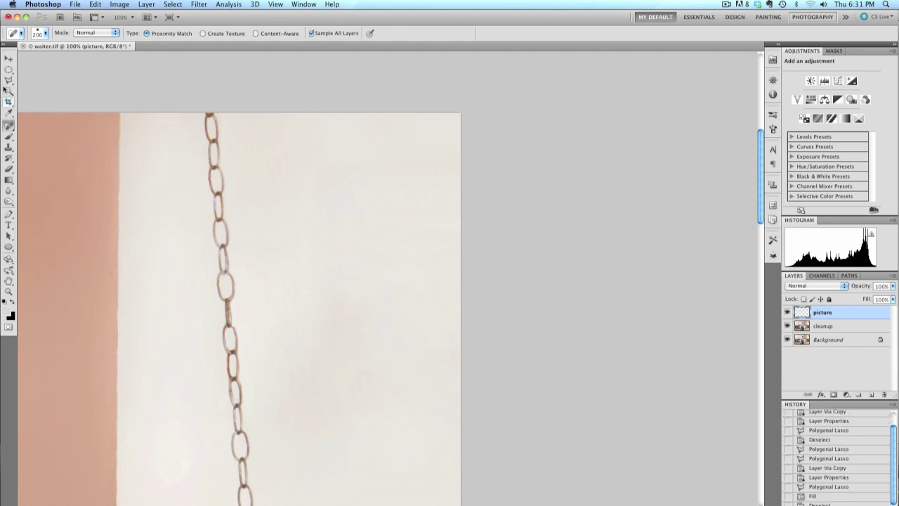
click(8, 80)
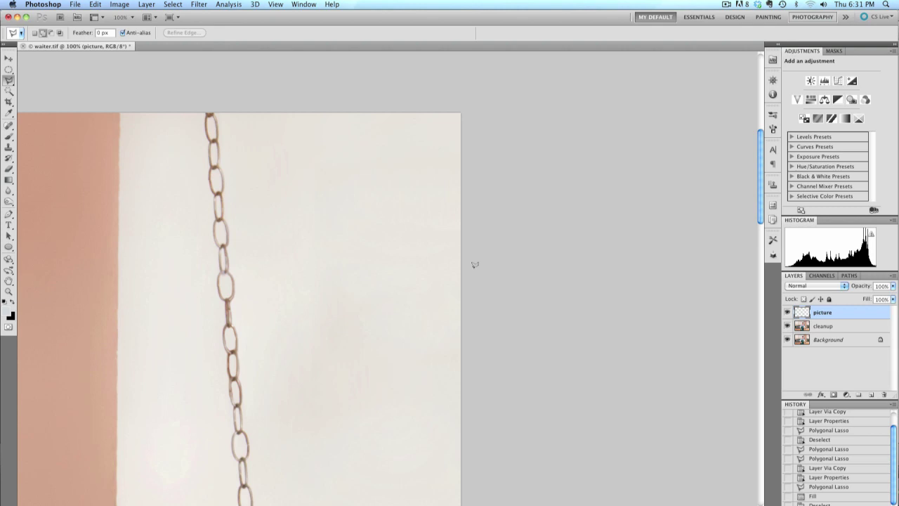
drag(291, 379, 508, 163)
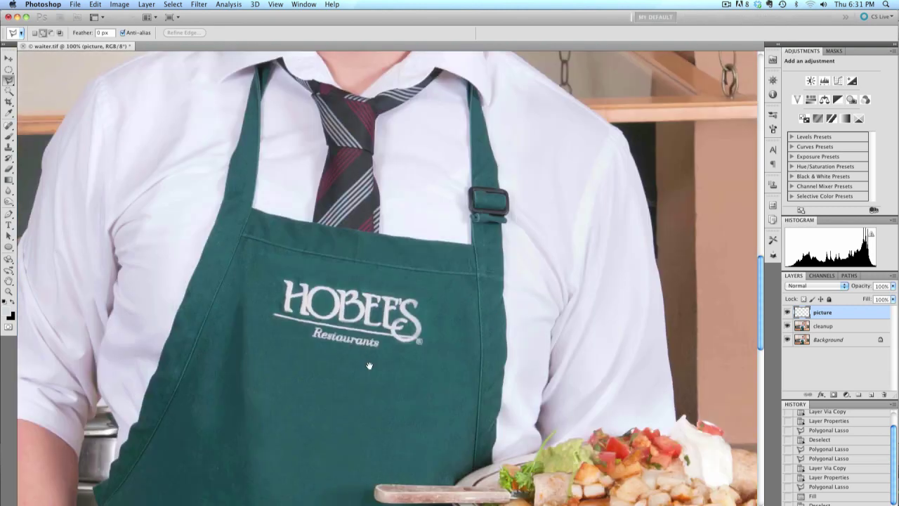
Step: On the cleanup layer, outline a patch of apron around the HOBEE'S logo
drag(369, 365, 365, 342)
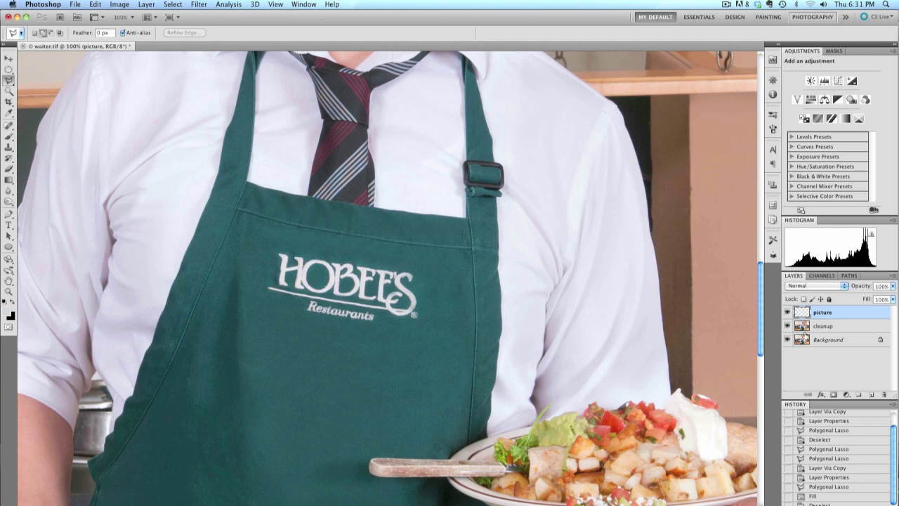
click(801, 328)
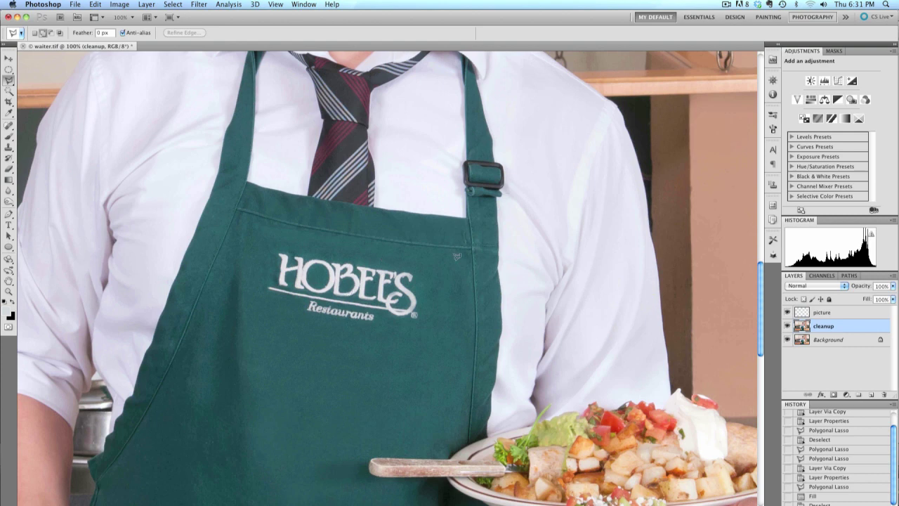
click(461, 254)
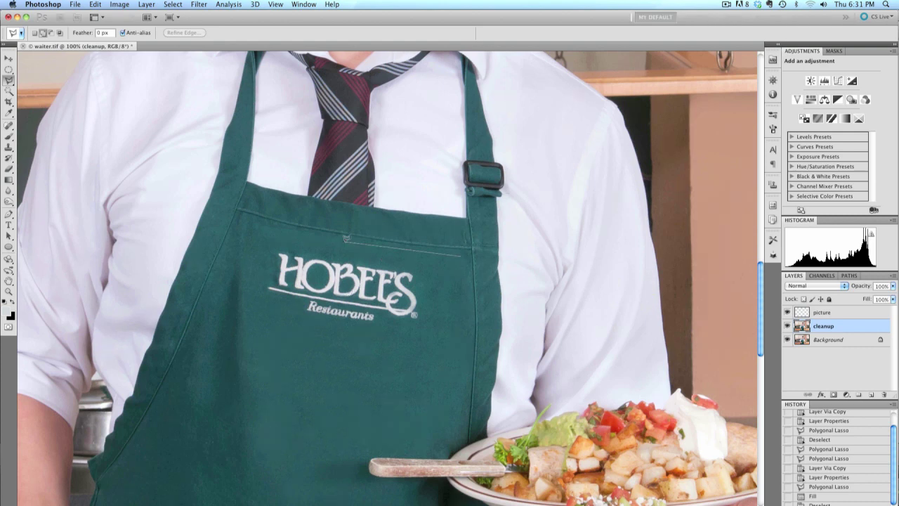
click(251, 224)
click(257, 392)
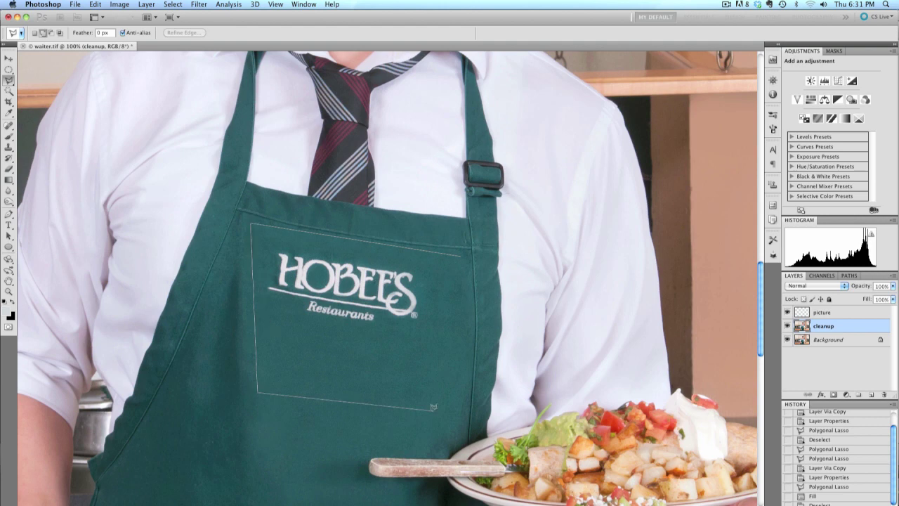
click(445, 413)
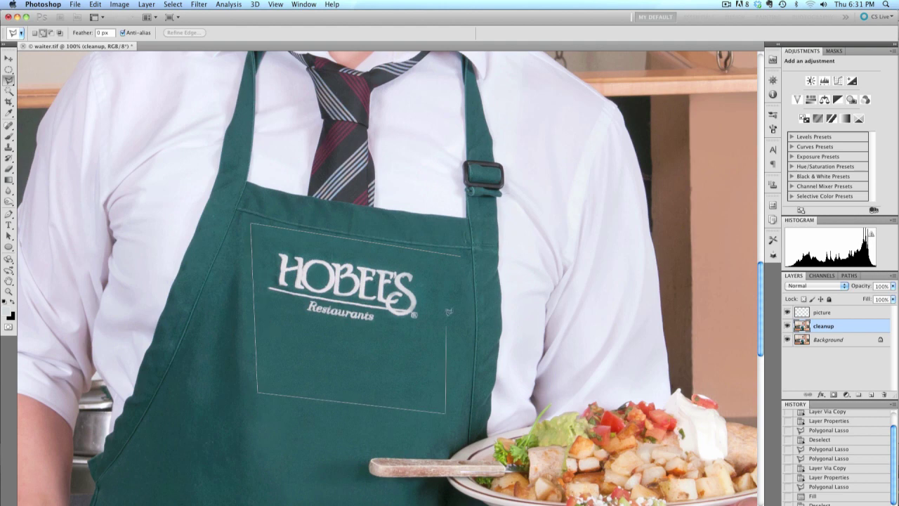
click(460, 254)
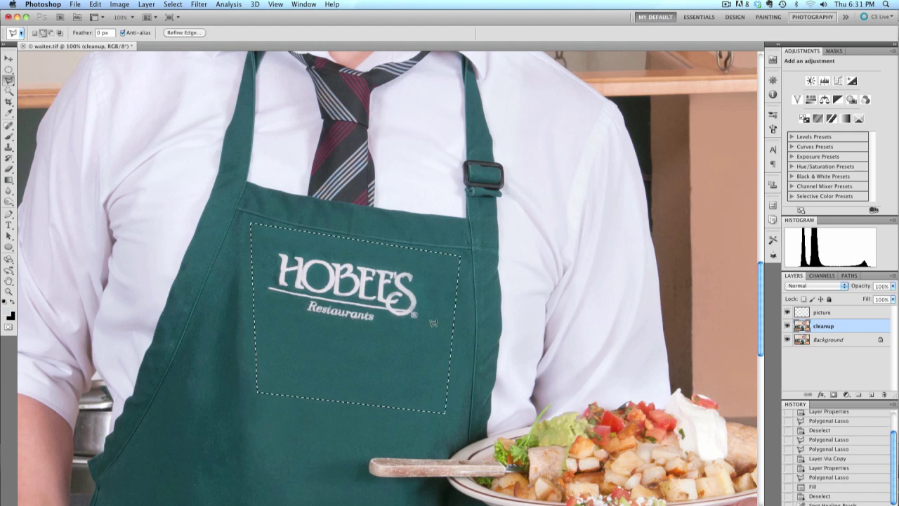
Step: Copy the apron patch to a new layer, check it alone, and name it 'apron'
key(ctrl+j)
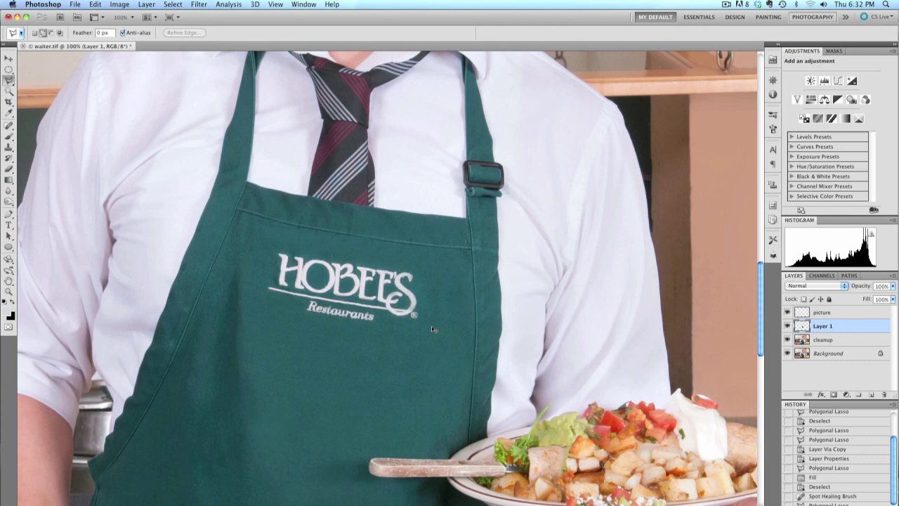
click(786, 339)
click(786, 353)
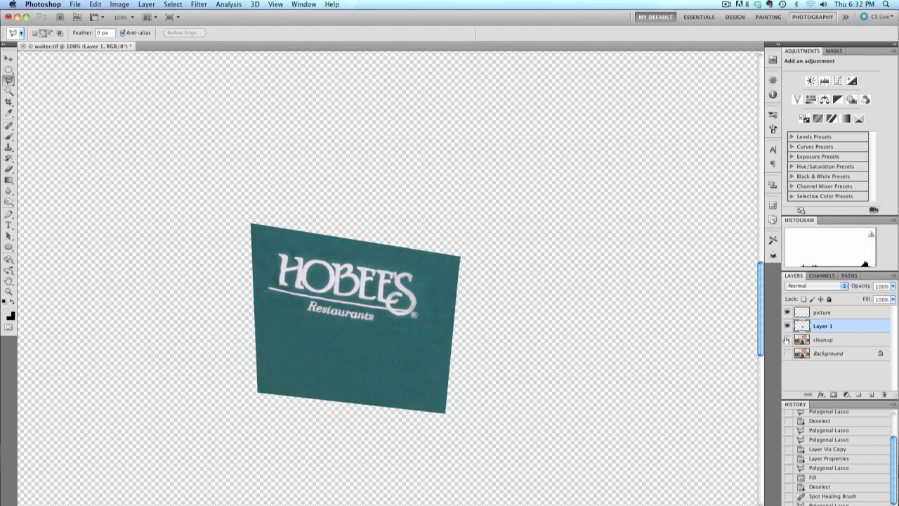
click(787, 339)
click(786, 353)
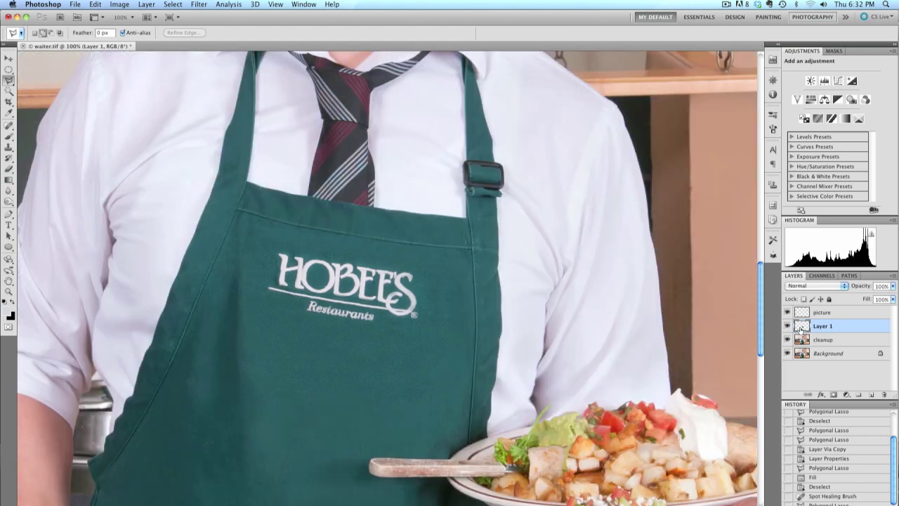
double_click(816, 326)
text(apron)
key(Return)
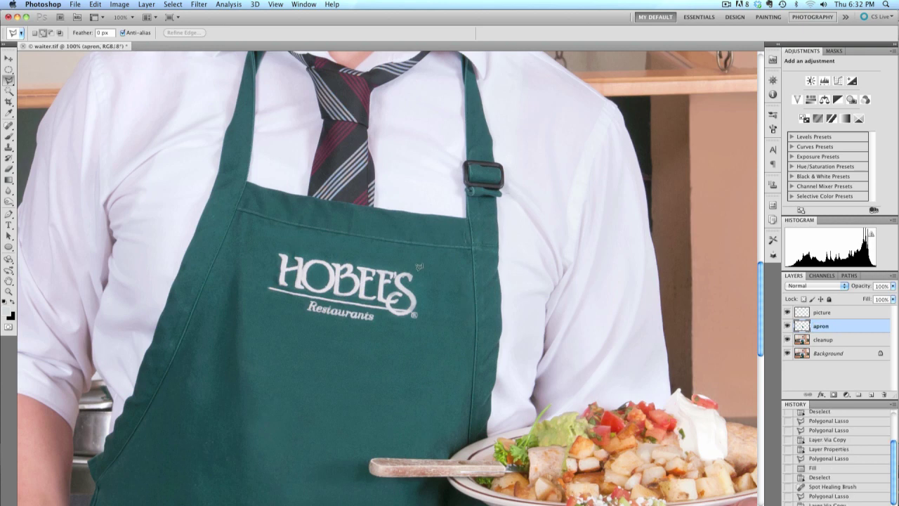
Step: Draw a tight polygonal selection around the HOBEE'S logo on the apron layer
click(274, 250)
click(267, 287)
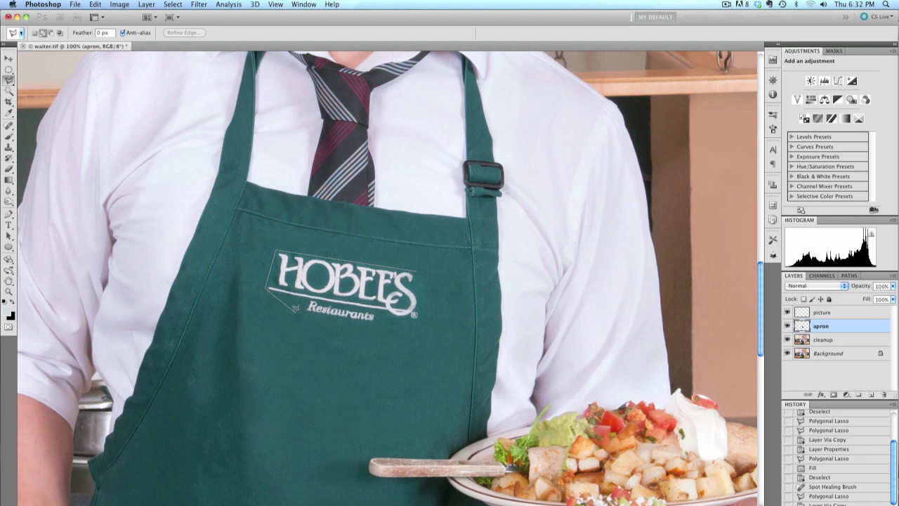
click(298, 310)
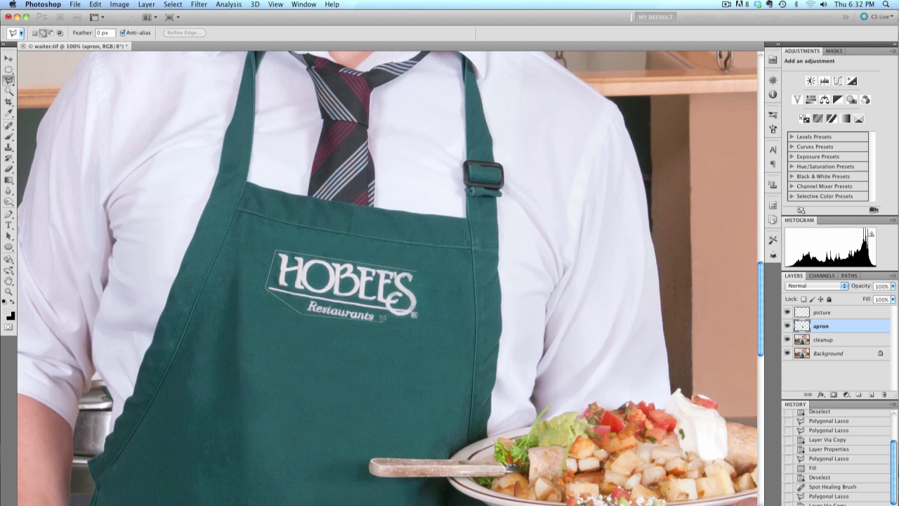
click(422, 328)
click(420, 267)
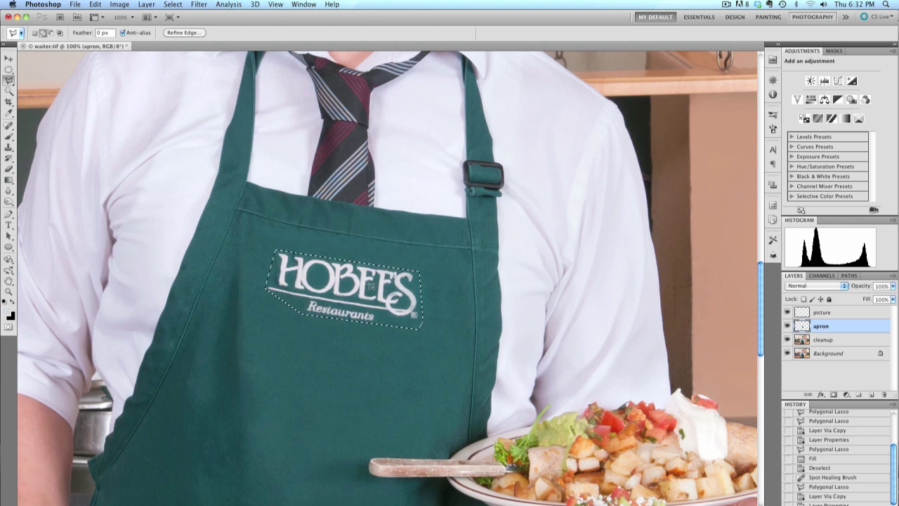
Step: Content-Aware fill the logo selection, then deselect and zoom in to inspect
key(shift+BackSpace)
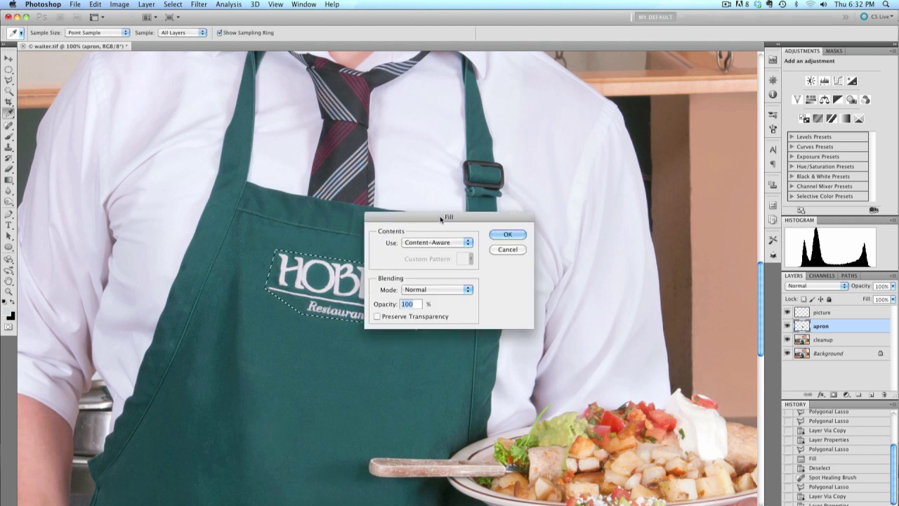
click(505, 233)
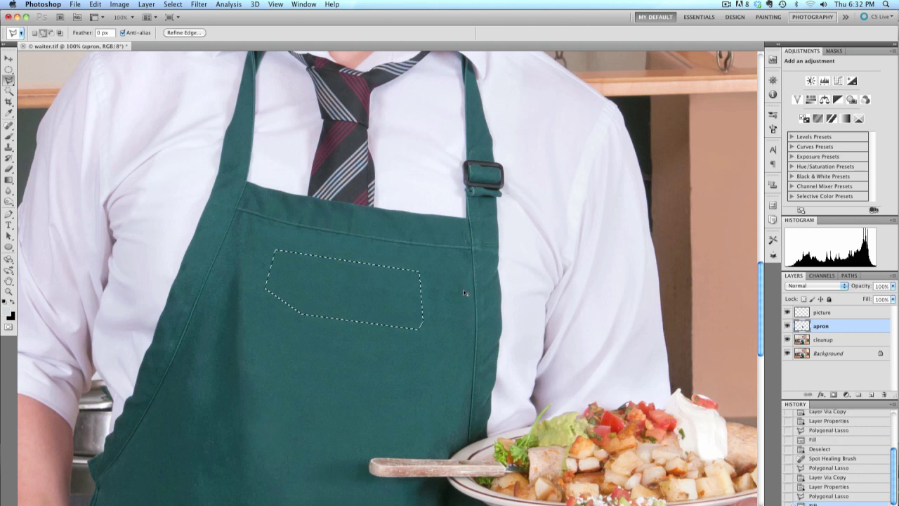
key(super+d)
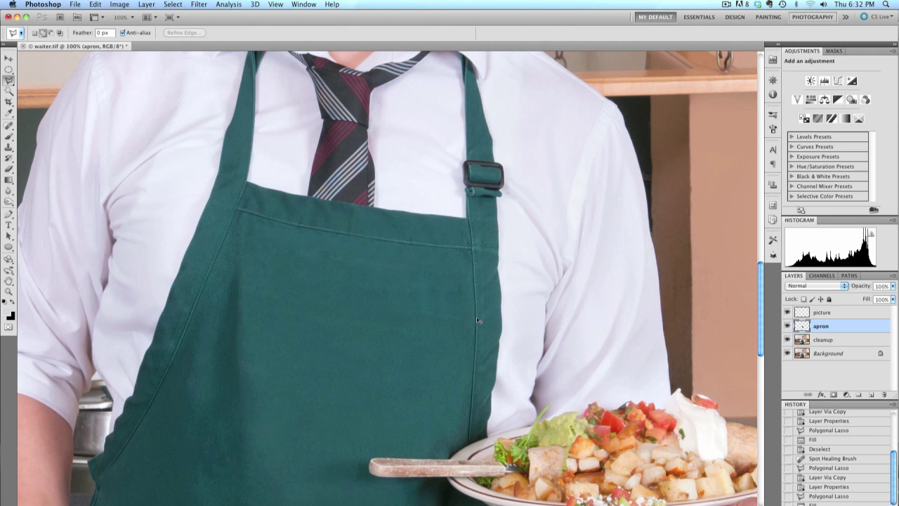
key(super+equal)
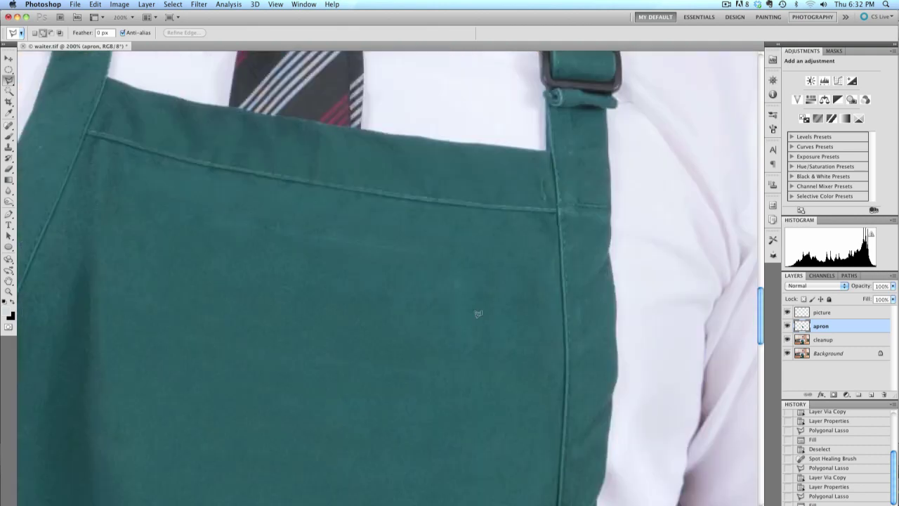
Step: Clone clean green fabric over the blotchy apron spots with a size-60 Clone Stamp
click(9, 147)
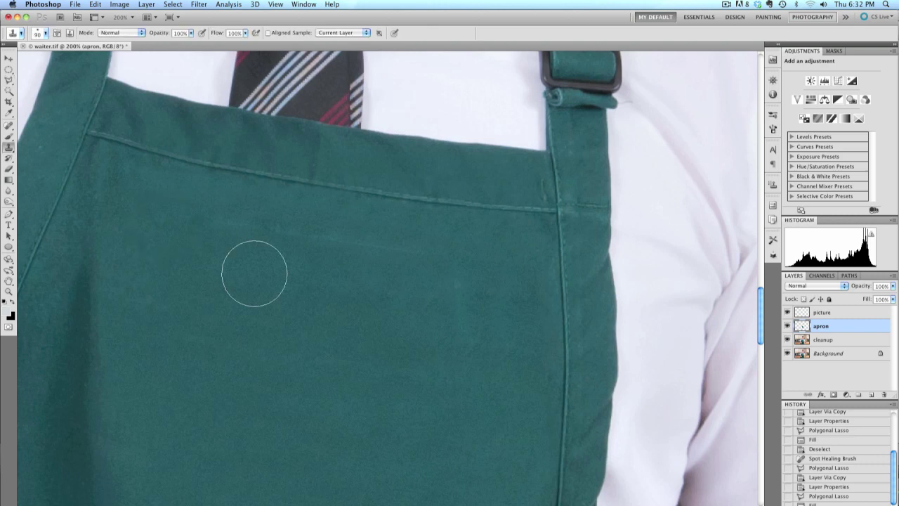
key(bracketleft)
key(bracketleft)
key(bracketleft)
key(alt)
alt+click(219, 252)
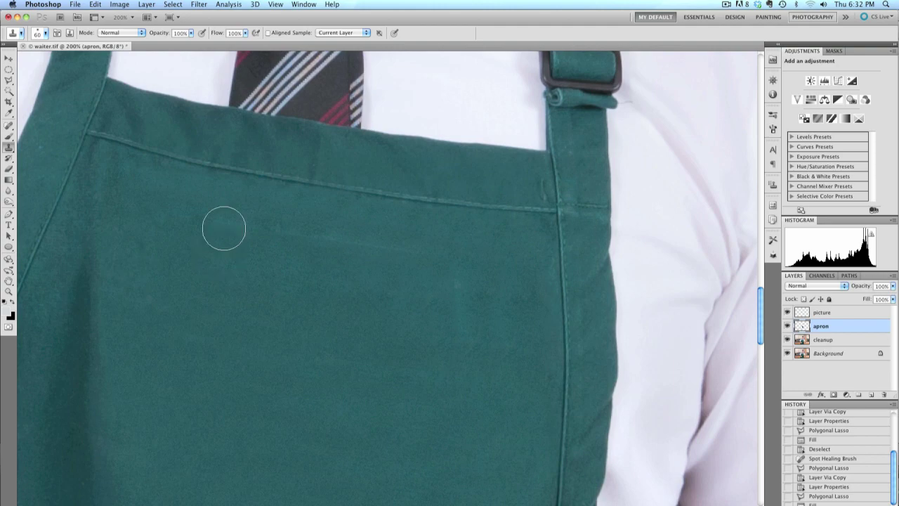
mouse_move(252, 231)
mouse_down()
mouse_move(356, 243)
mouse_move(399, 272)
mouse_up()
key(alt)
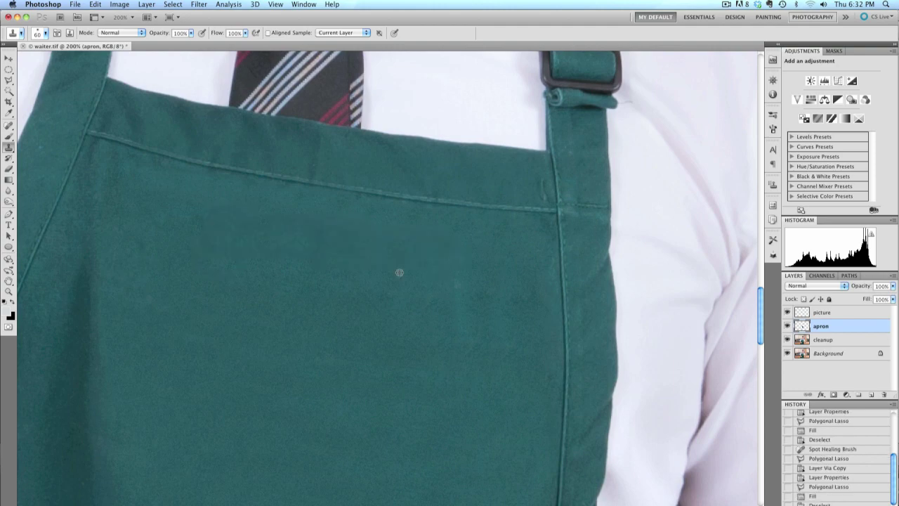
alt+click(399, 272)
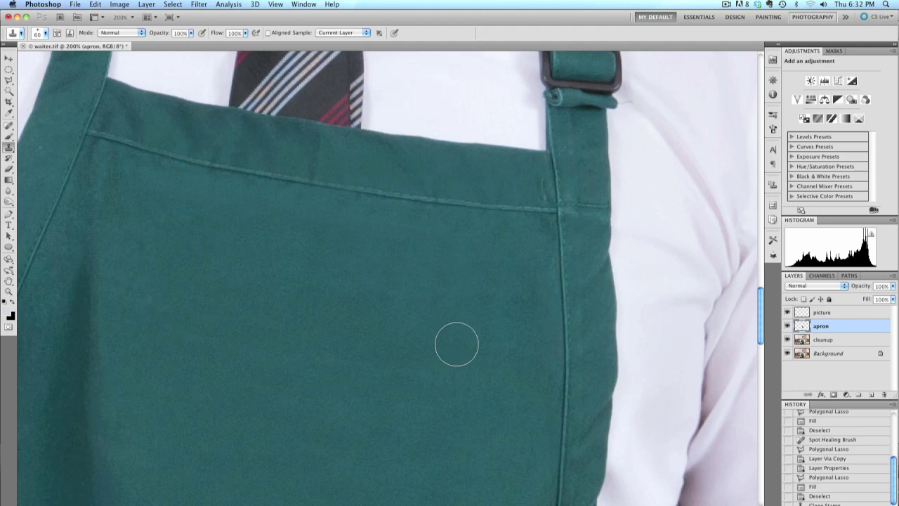
mouse_move(456, 344)
mouse_down()
mouse_move(338, 352)
mouse_move(317, 421)
mouse_up()
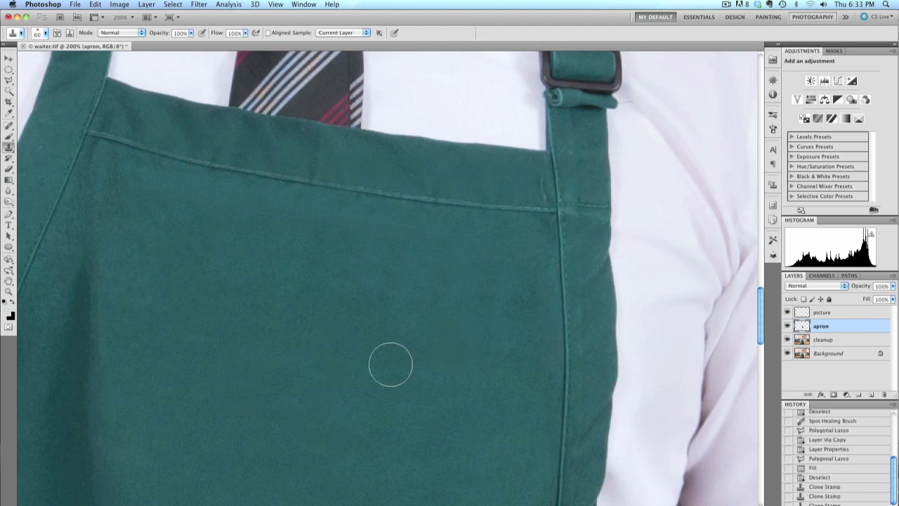
drag(390, 364, 213, 383)
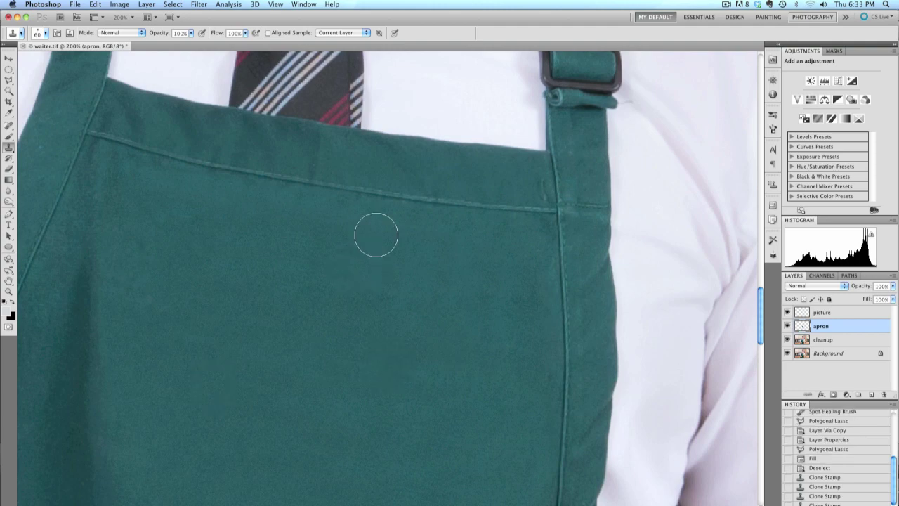
click(300, 307)
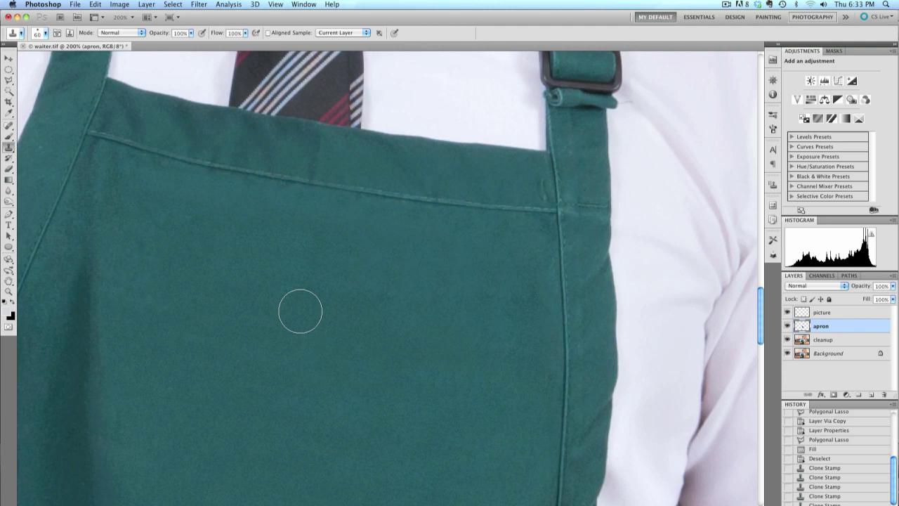
Step: Move the apron layer below and back above cleanup twice to compare with the logo
key(super+bracketleft)
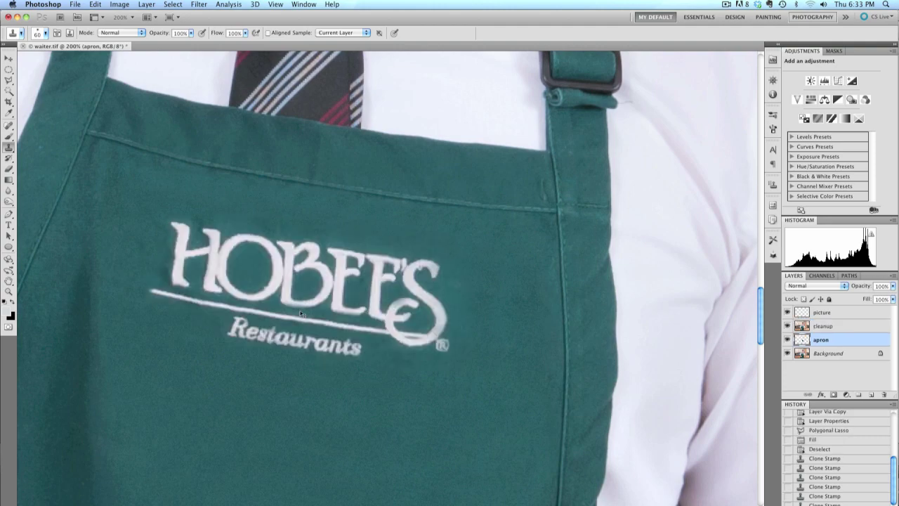
key(super+bracketright)
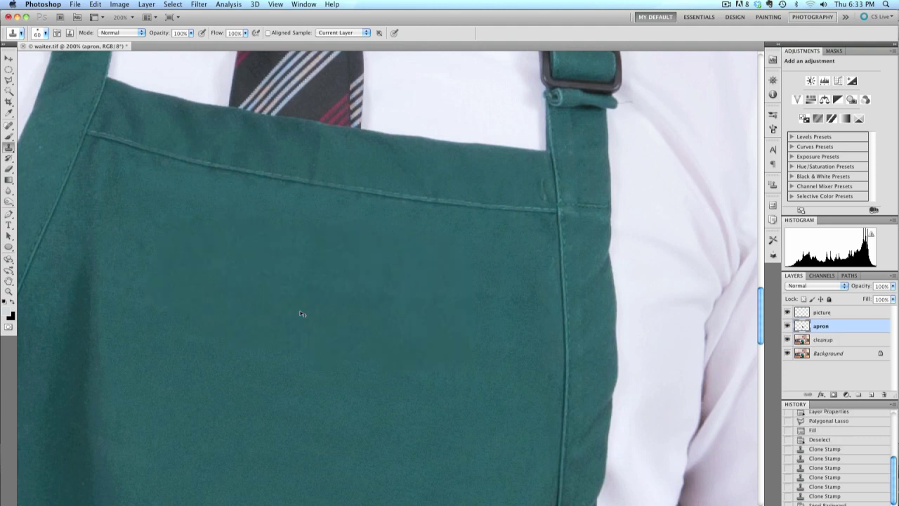
key(super+bracketleft)
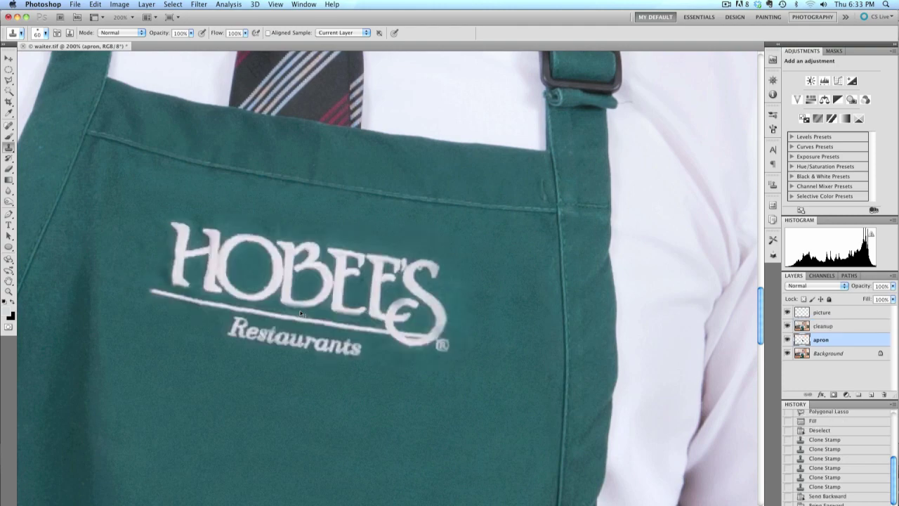
key(super+bracketright)
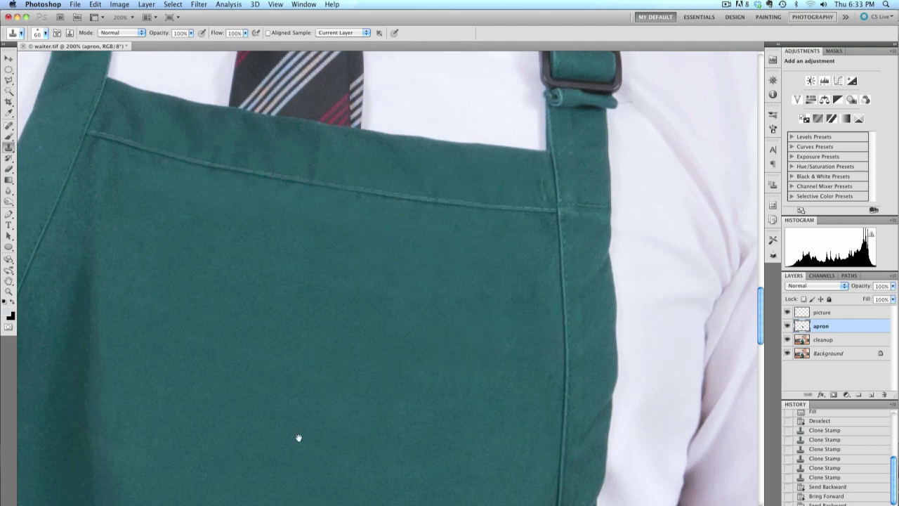
drag(298, 437, 582, 214)
Step: Pan to the cabinets at 100%, select the cleanup layer, and lasso around the pale streak
drag(381, 355, 577, 257)
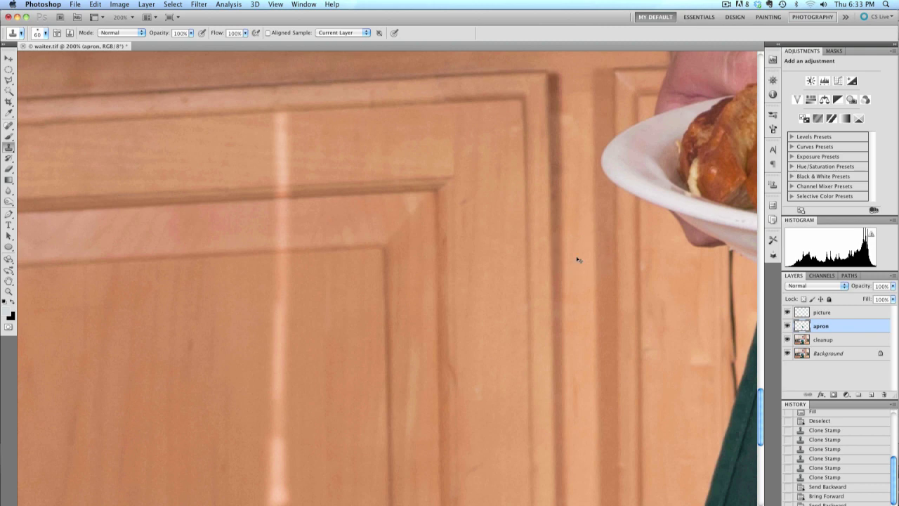
key(super+minus)
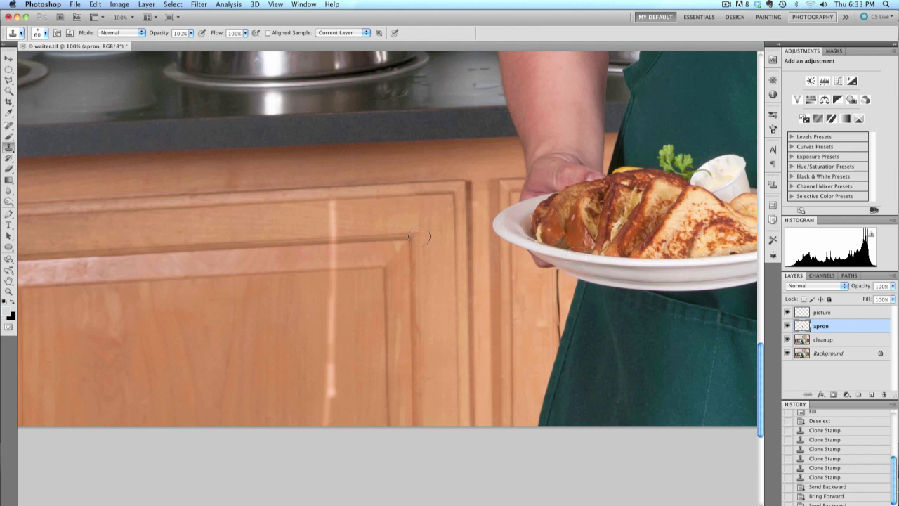
click(819, 341)
key(l)
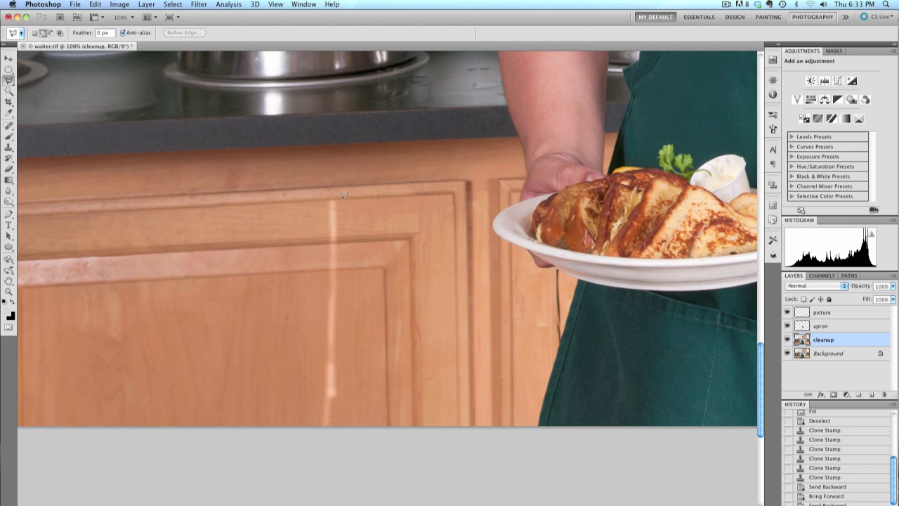
mouse_move(342, 195)
mouse_down()
mouse_move(329, 195)
mouse_move(321, 426)
mouse_move(343, 440)
mouse_move(350, 192)
mouse_move(343, 199)
mouse_up()
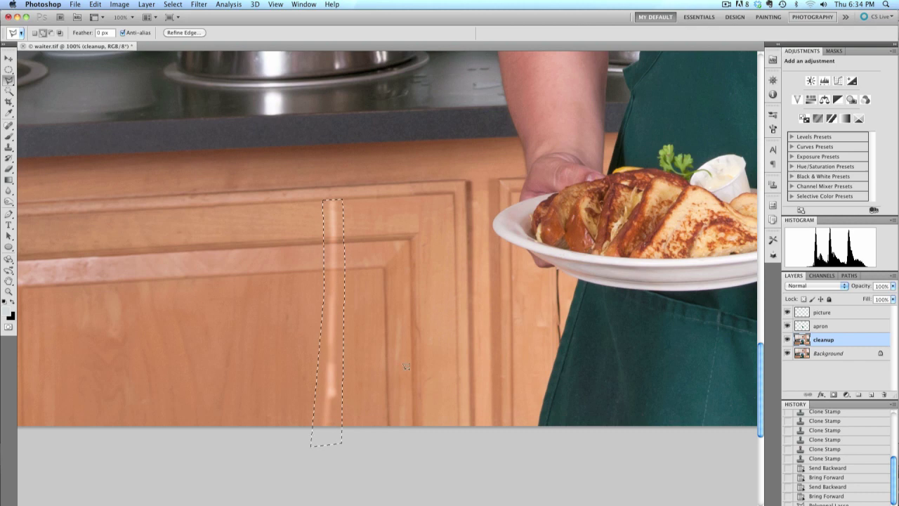
Step: Fill the lassoed cabinet streak with Content-Aware on the cleanup layer, then deselect
key(shift+BackSpace)
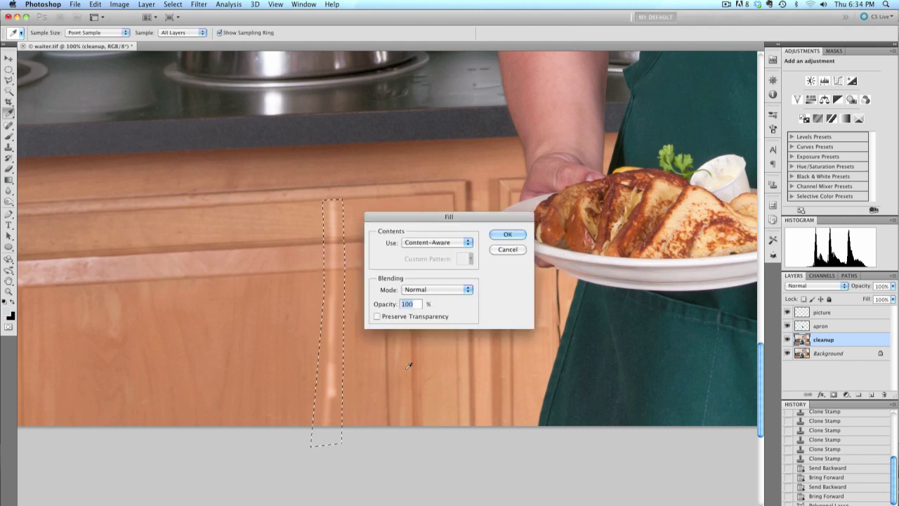
click(492, 236)
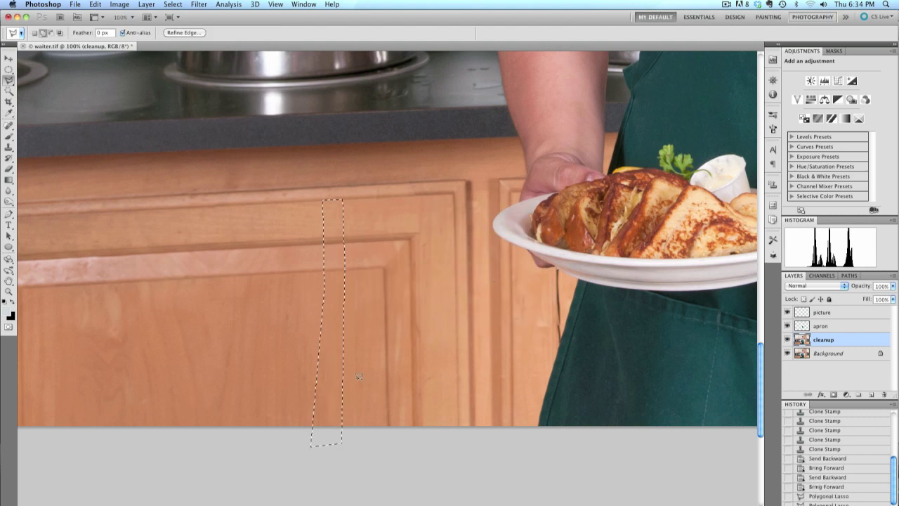
key(shift+BackSpace)
key(Return)
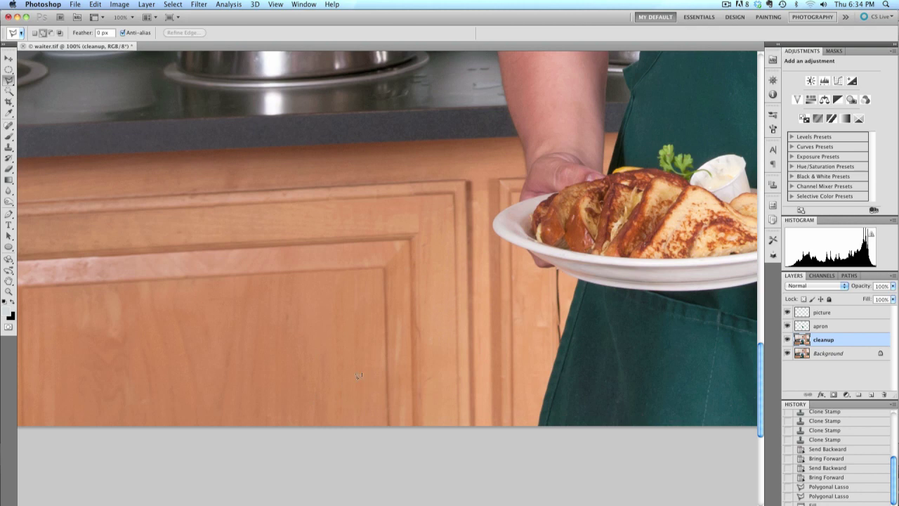
Step: Fit the photo and zoom to 25%, then toggle the Background-only view to compare with the original
key(super+0)
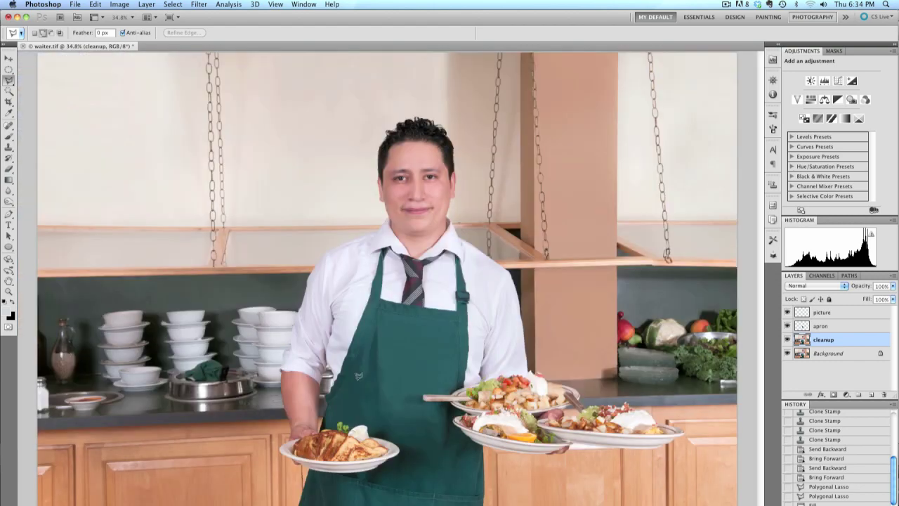
key(super+minus)
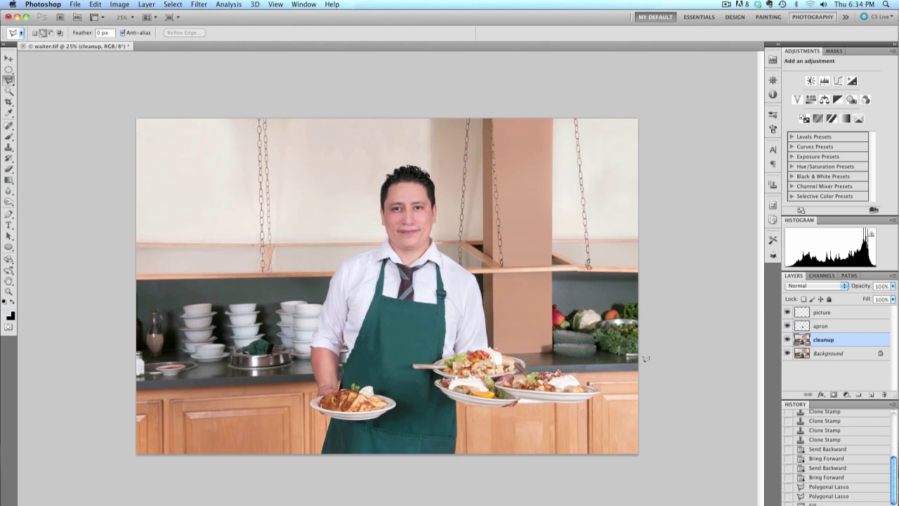
alt+click(787, 354)
alt+click(787, 353)
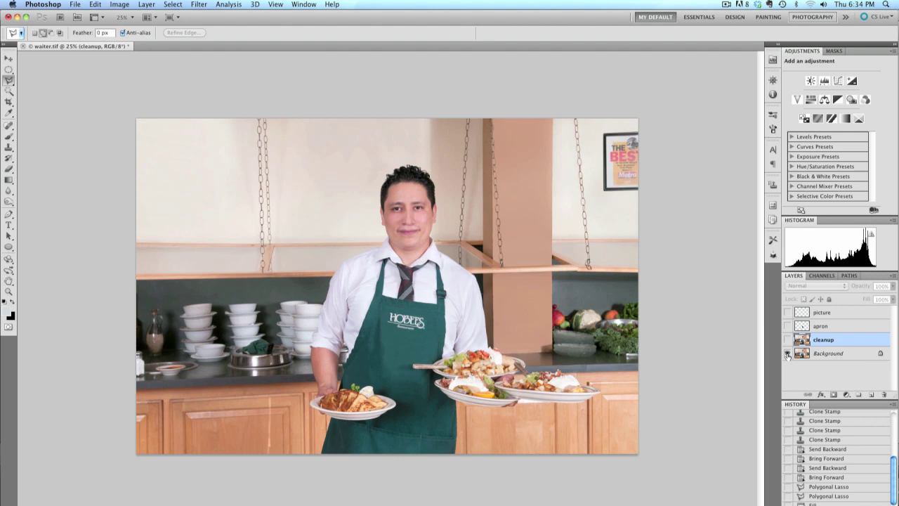
alt+click(787, 354)
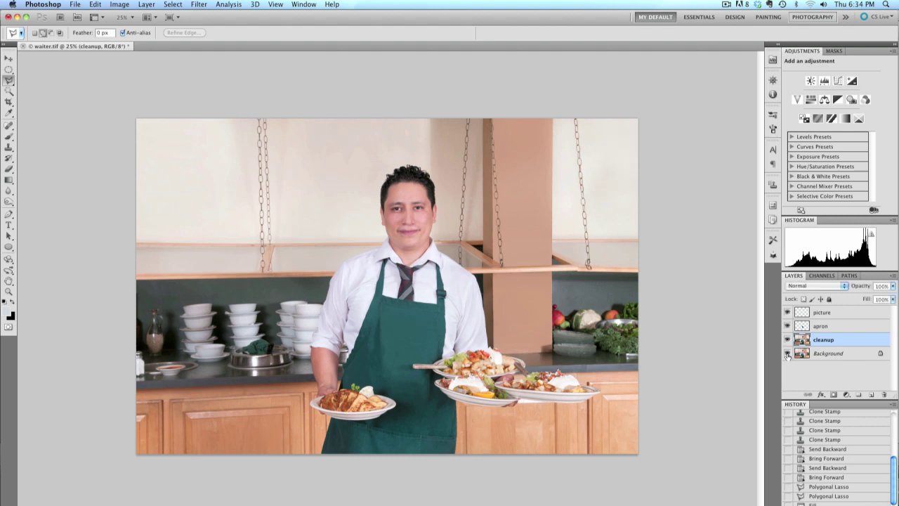